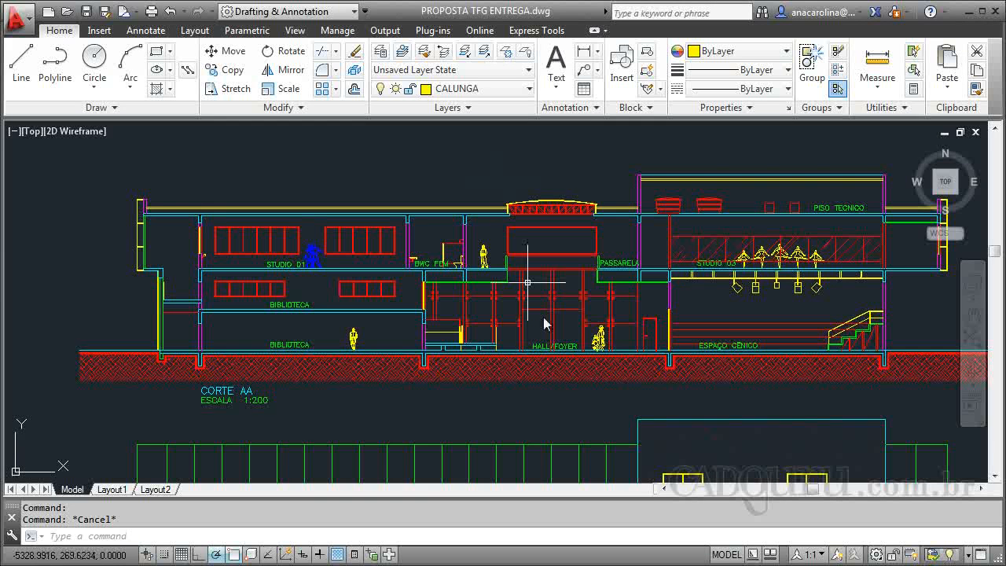
Step: Check the layer assigned to the adult-and-child figure block beside the HALL/FOYER label in section AA
scroll(575, 340, up, 5)
scroll(619, 366, up, 1)
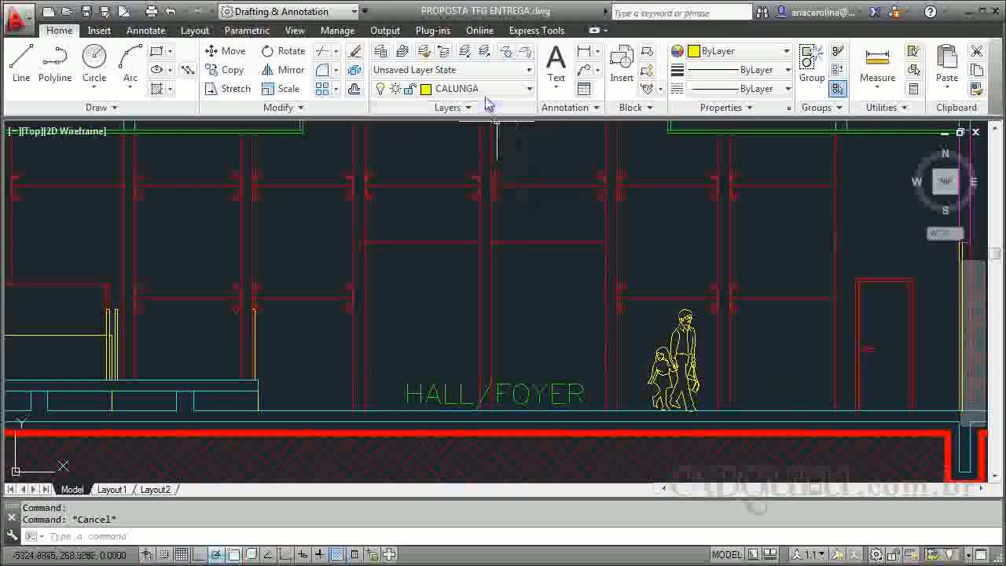
click(660, 358)
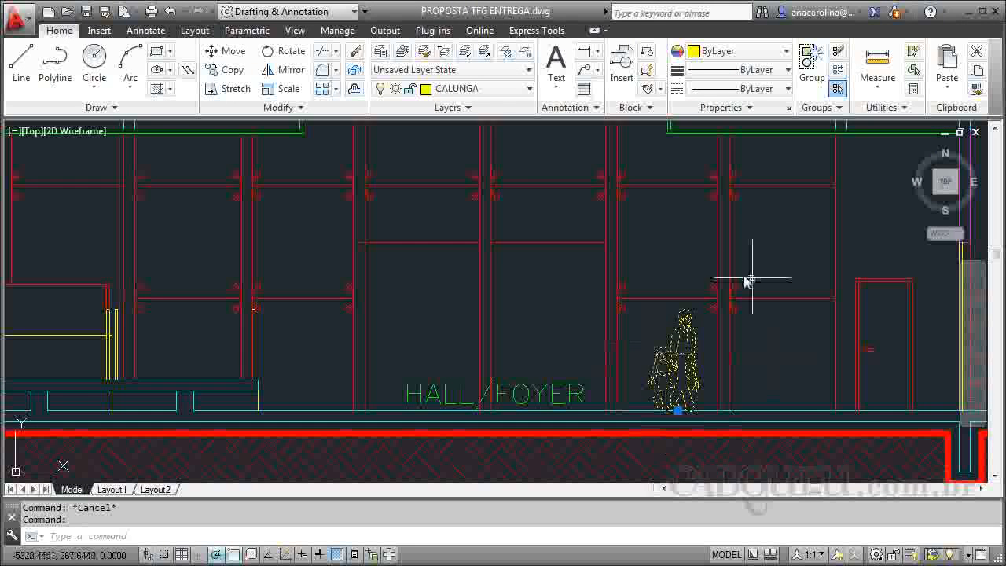
click(475, 89)
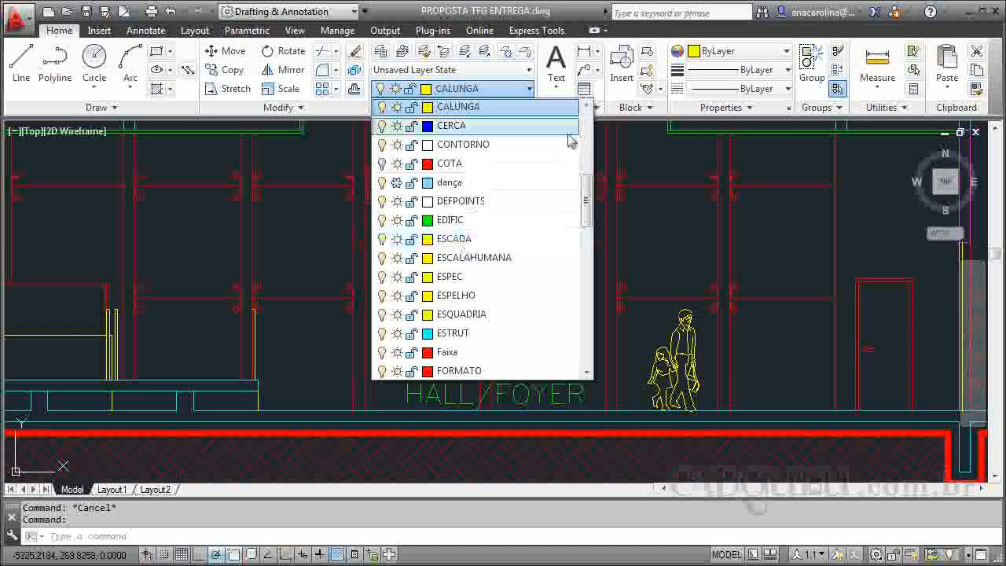
click(505, 93)
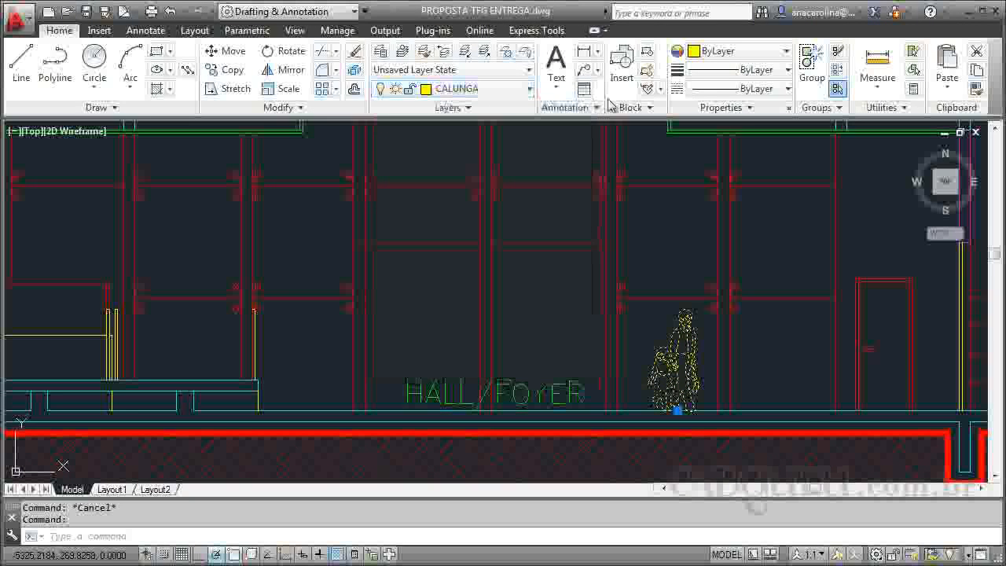
scroll(673, 348, down, 5)
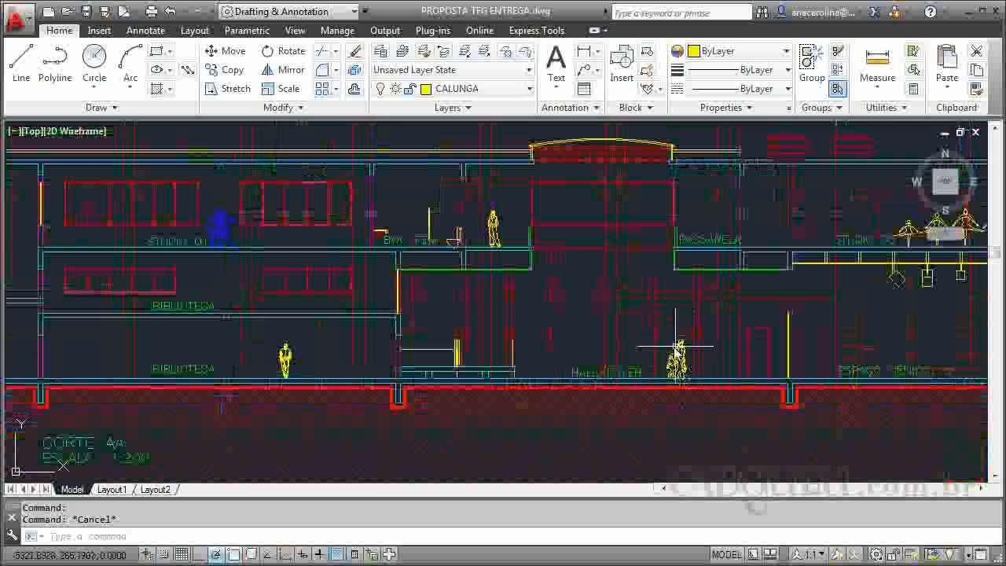
scroll(678, 400, up, 2)
scroll(378, 329, up, 2)
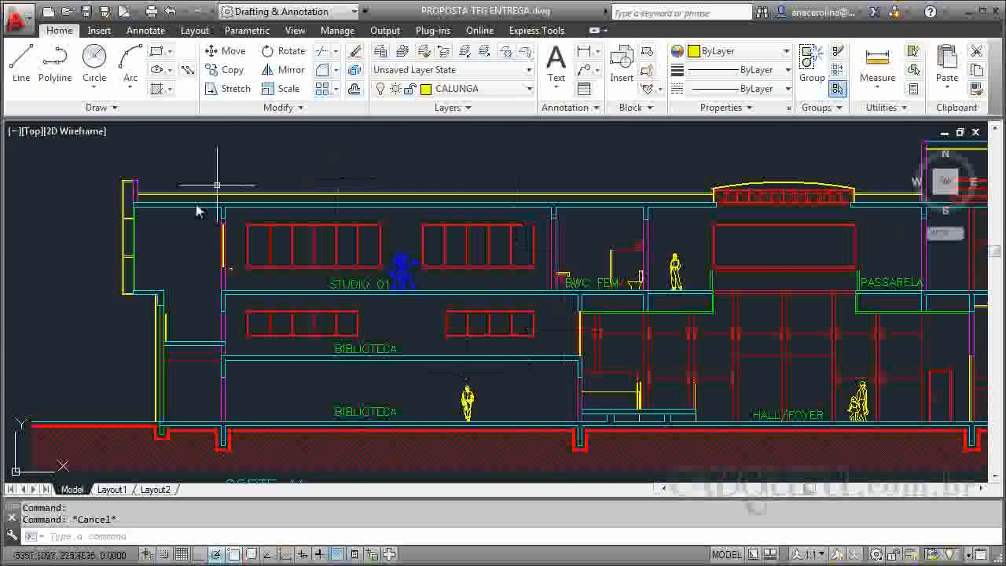
Step: Open the Danca block of the blue dancing couple next to the STUDIO 01 label in the Block Editor
scroll(416, 267, up, 6)
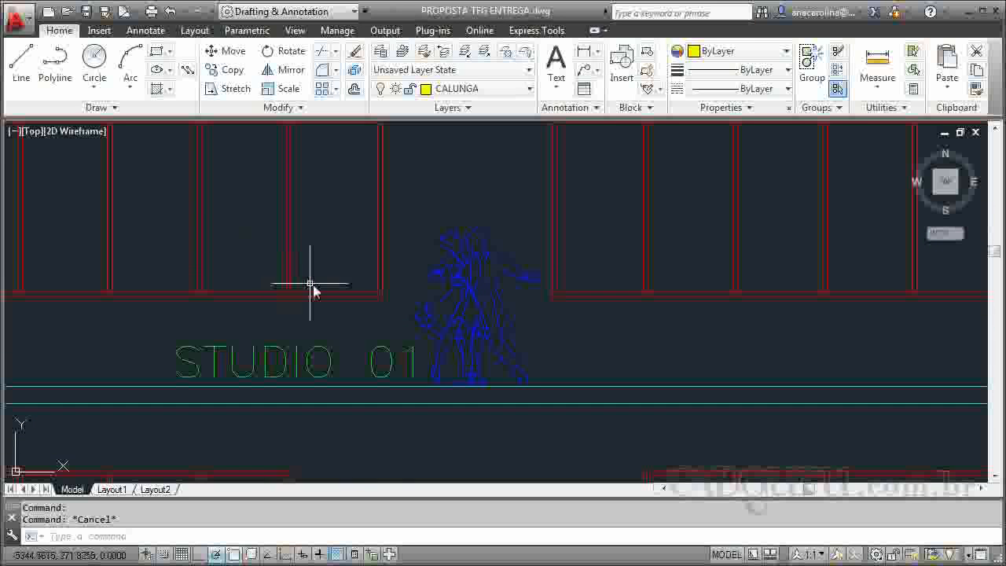
double_click(484, 290)
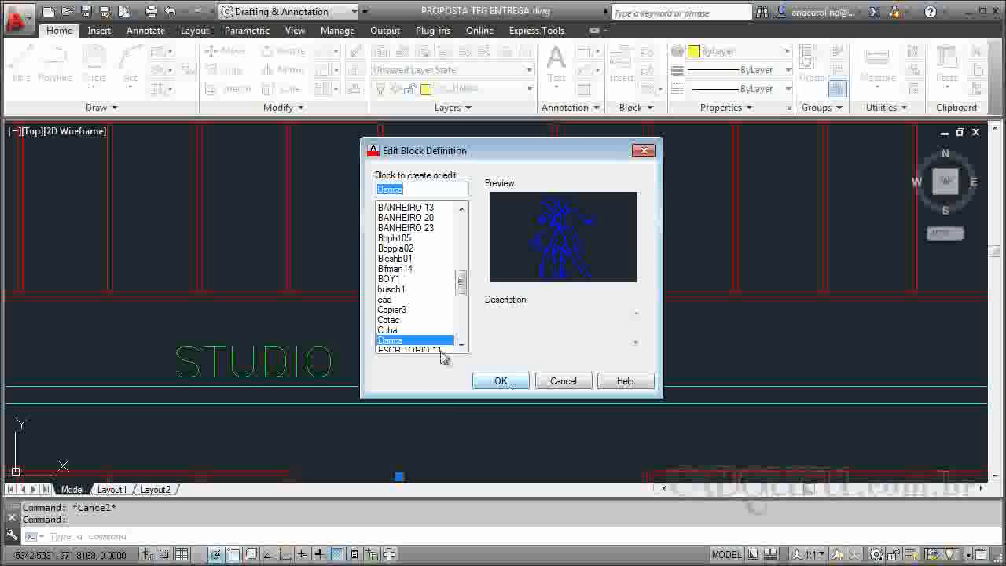
click(506, 383)
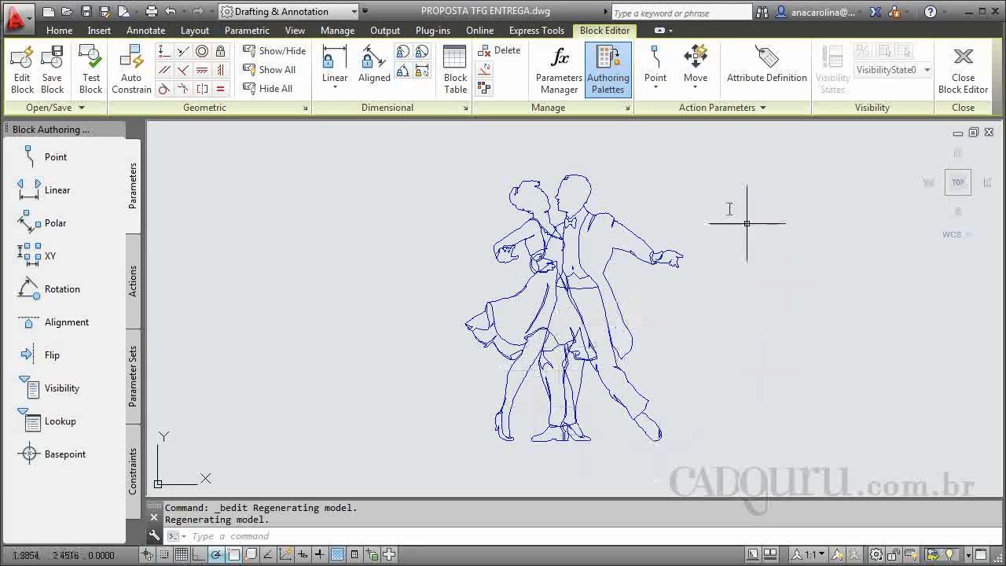
Step: Assign all of the dancing couple's geometry to layer 0 and close the Block Editor, saving the changes to Danca
click(395, 474)
click(749, 132)
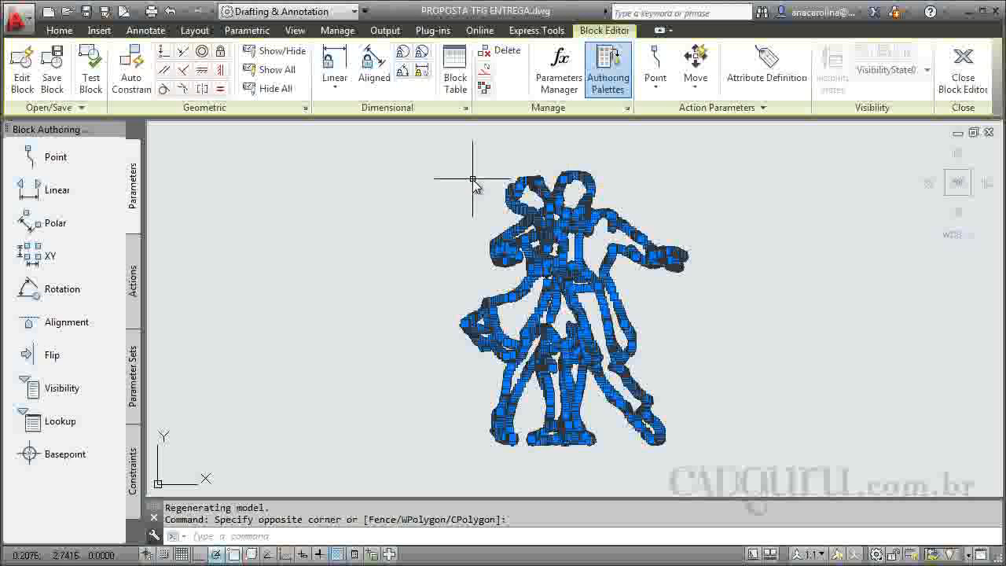
click(99, 30)
click(59, 29)
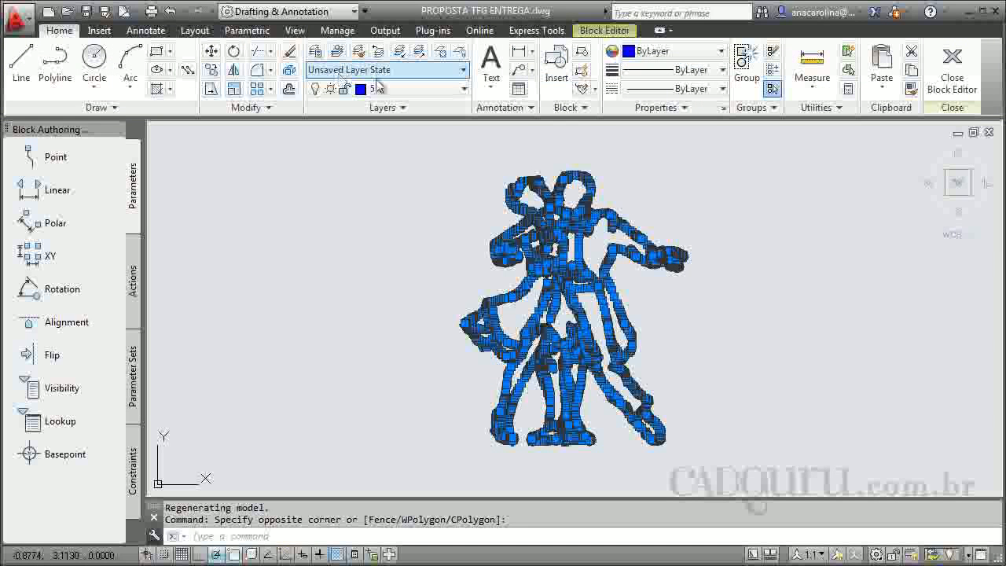
click(463, 89)
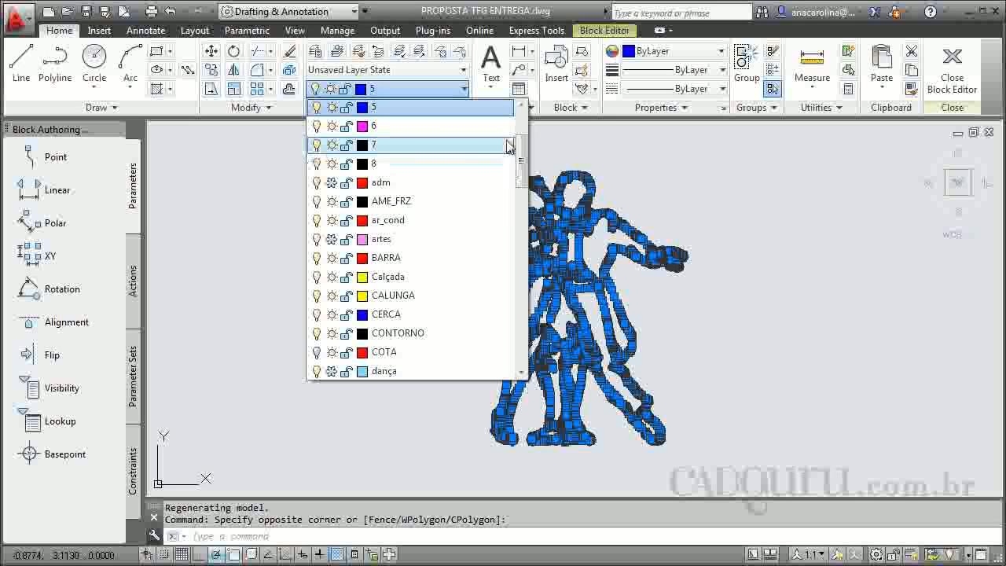
scroll(411, 139, up, 2)
click(386, 110)
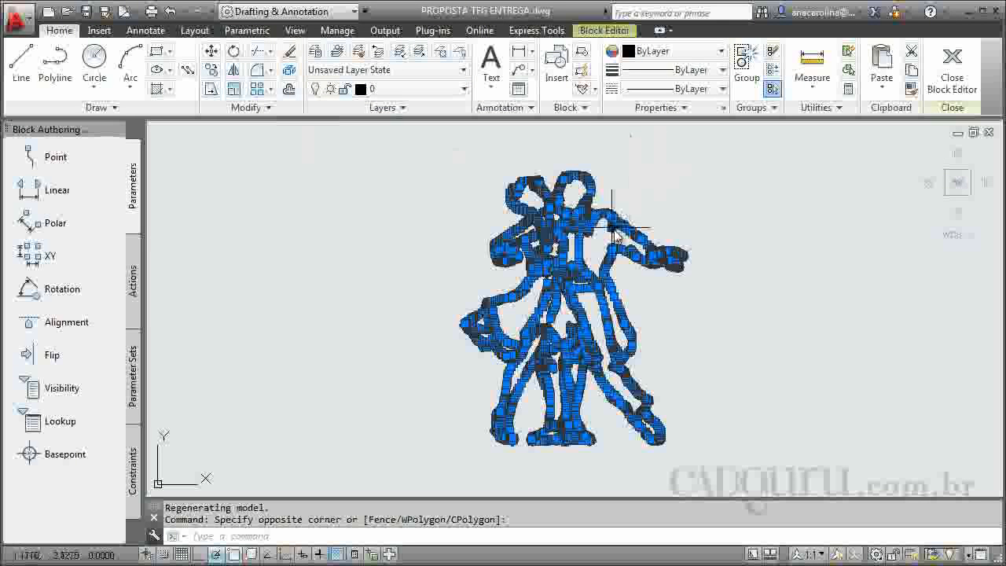
key(Escape)
key(Escape)
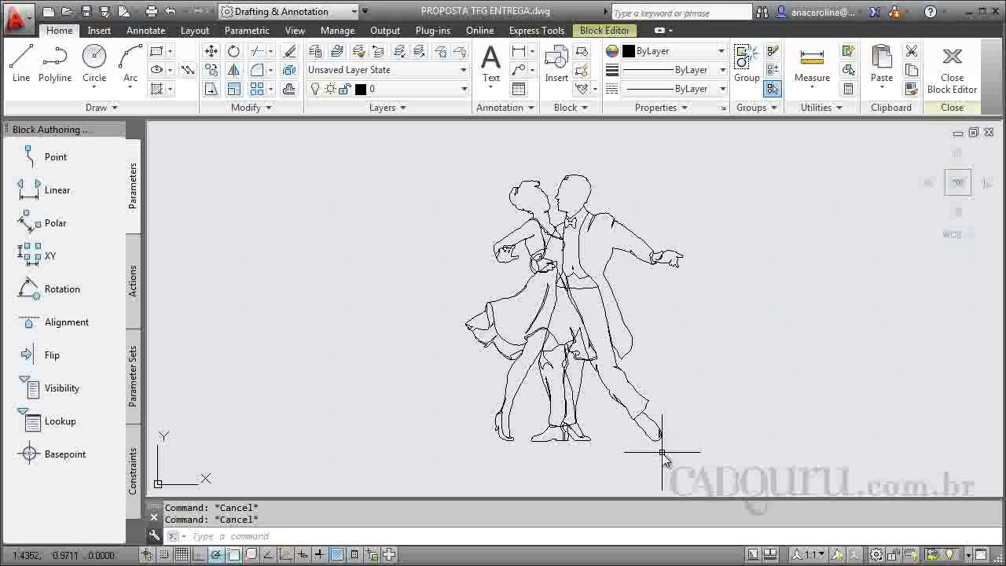
click(954, 70)
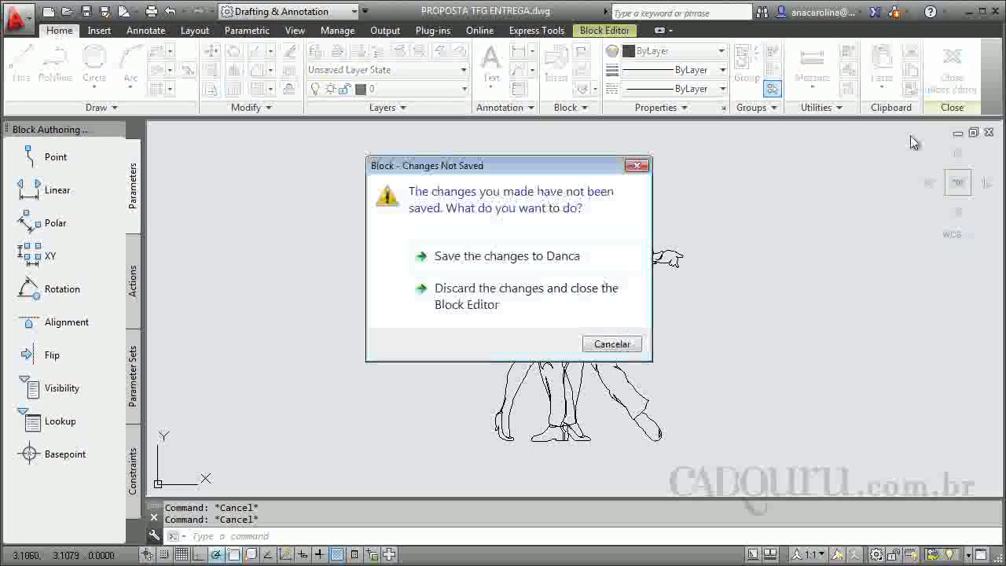
click(574, 258)
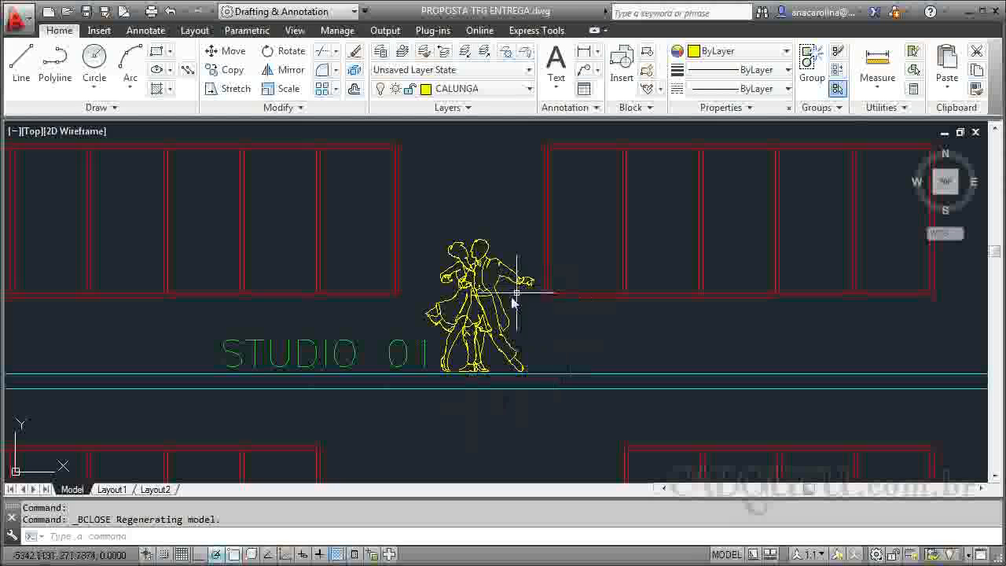
Step: Try the dancing couple block on layer EDIFIC to test whether it takes that layer's colour
mouse_move(501, 331)
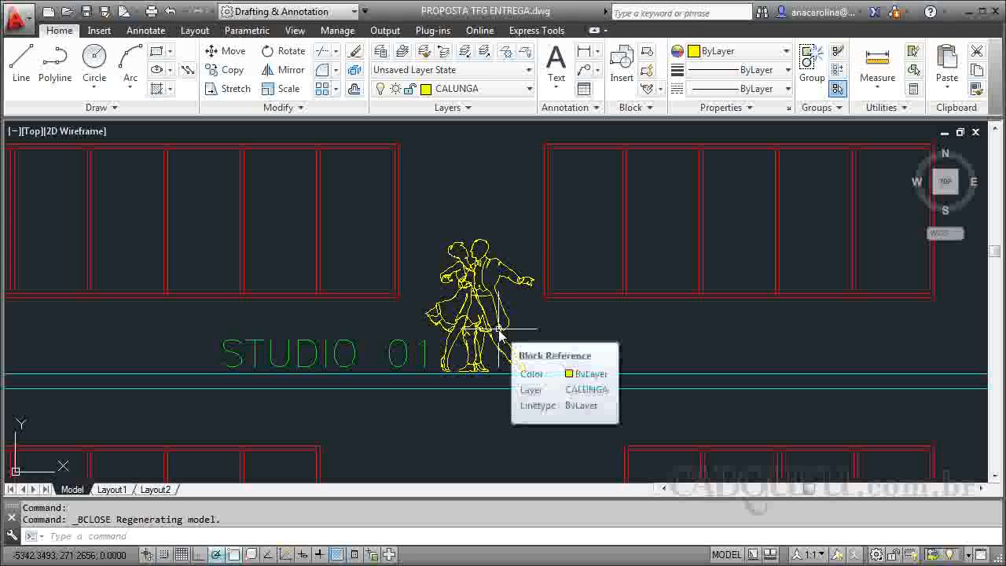
click(497, 327)
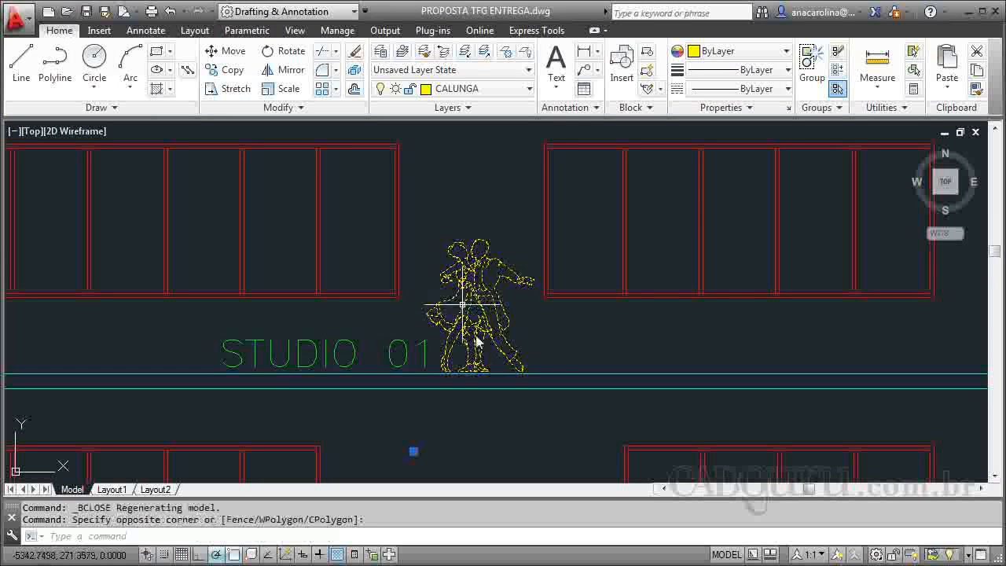
click(503, 95)
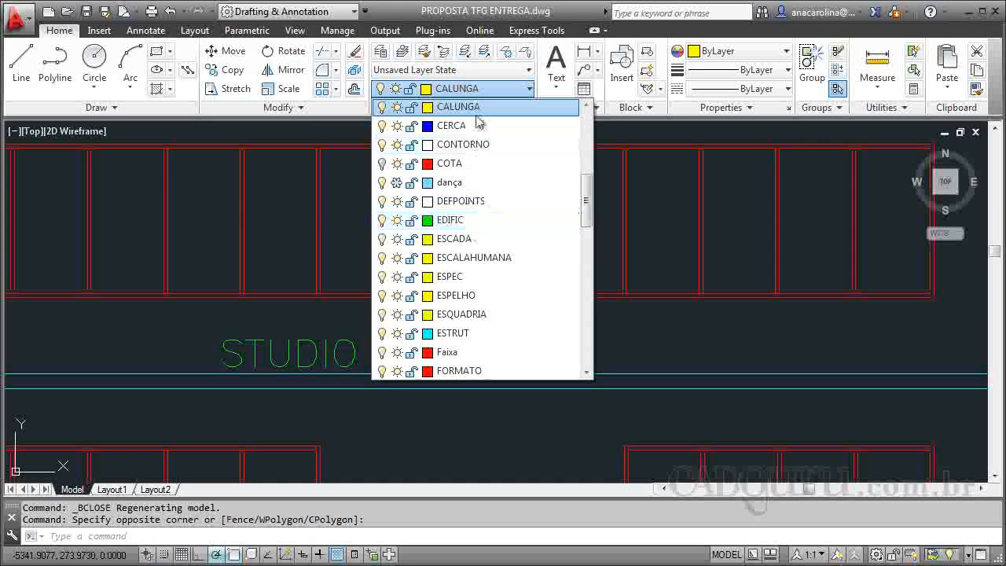
click(479, 106)
scroll(503, 235, down, 5)
scroll(393, 285, up, 6)
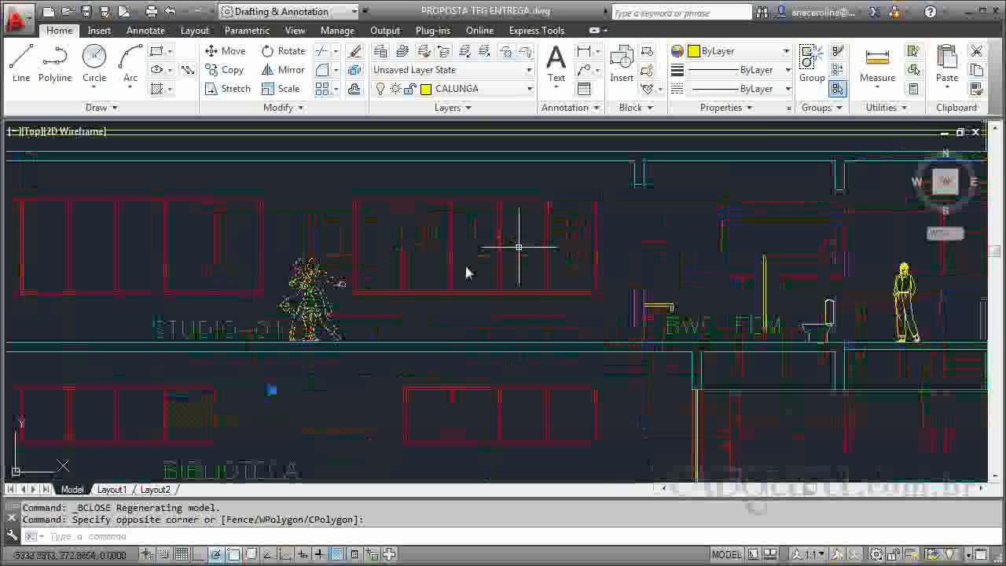
click(481, 91)
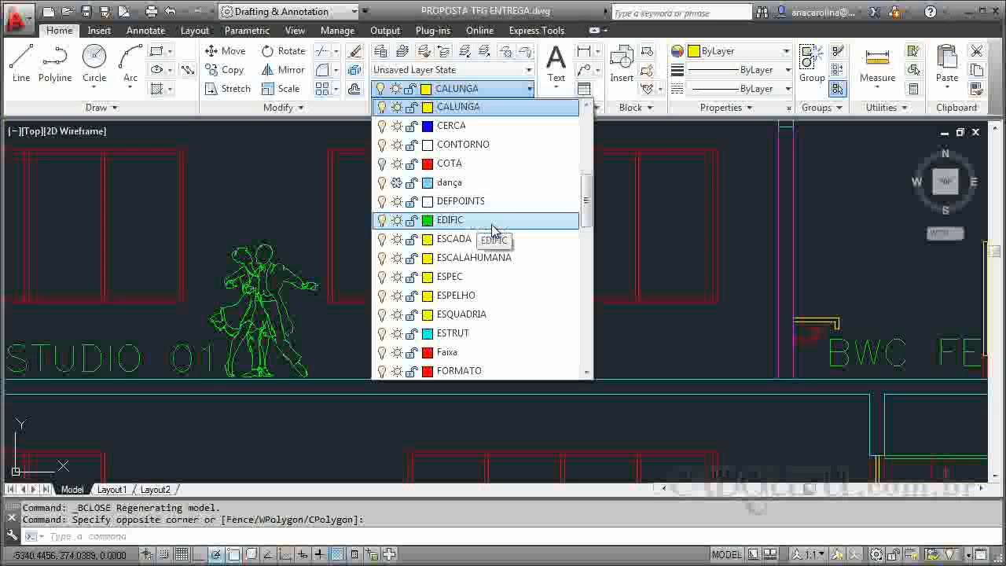
key(Escape)
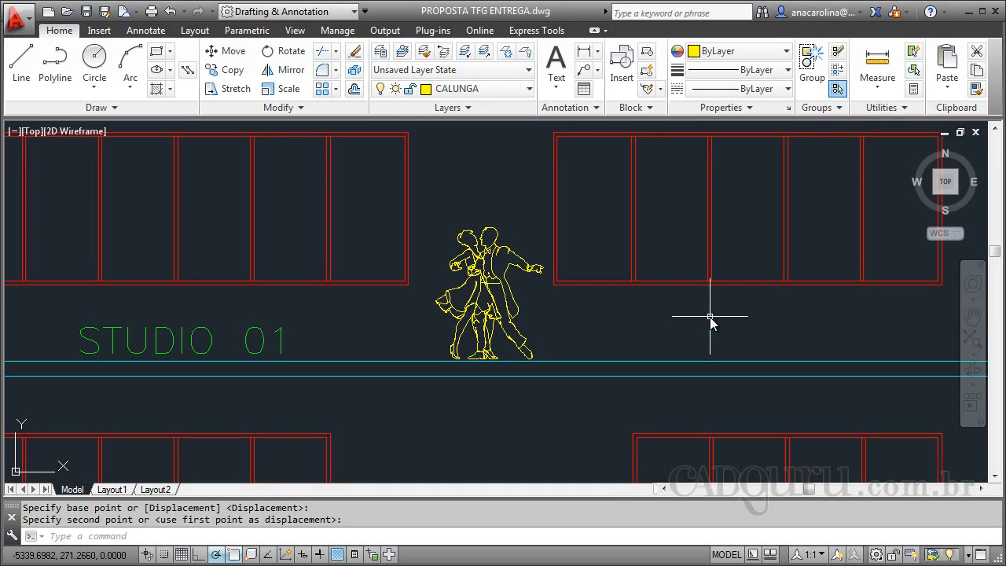
Step: Reopen the dancing couple block in the Block Editor
click(481, 271)
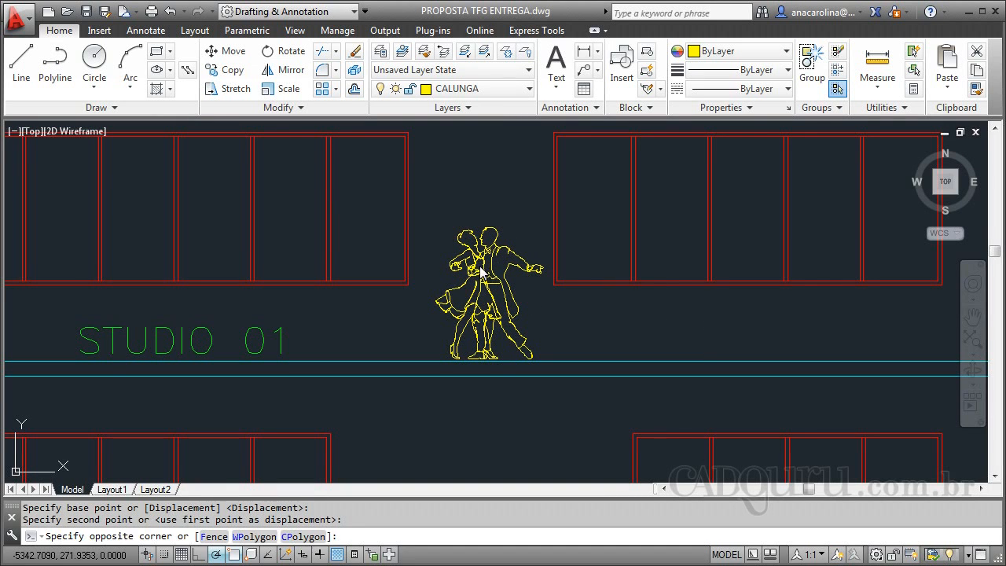
double_click(469, 279)
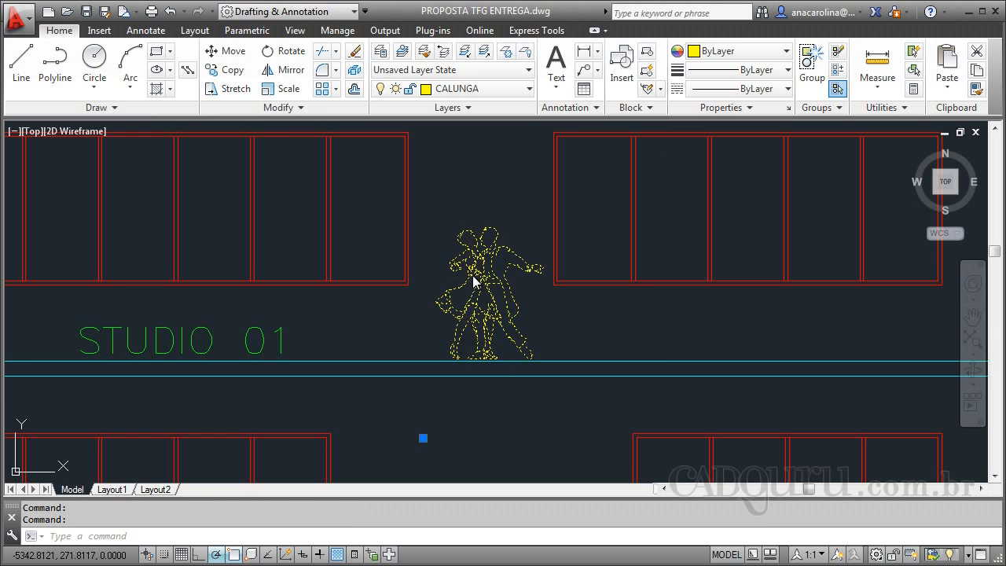
click(499, 381)
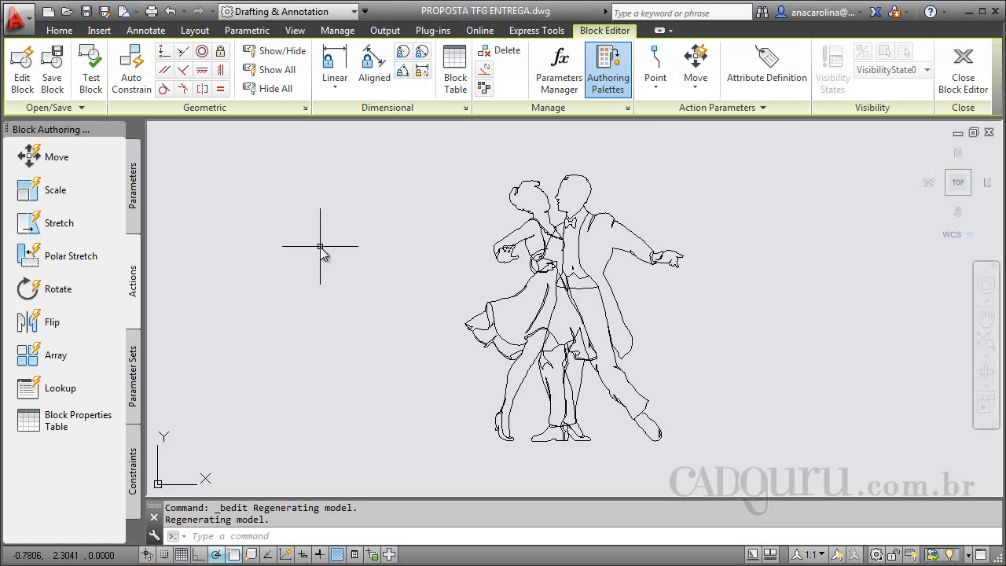
Step: Add a Flip parameter with a vertical reflection line through the woman's rear foot and its label above the couple
click(132, 187)
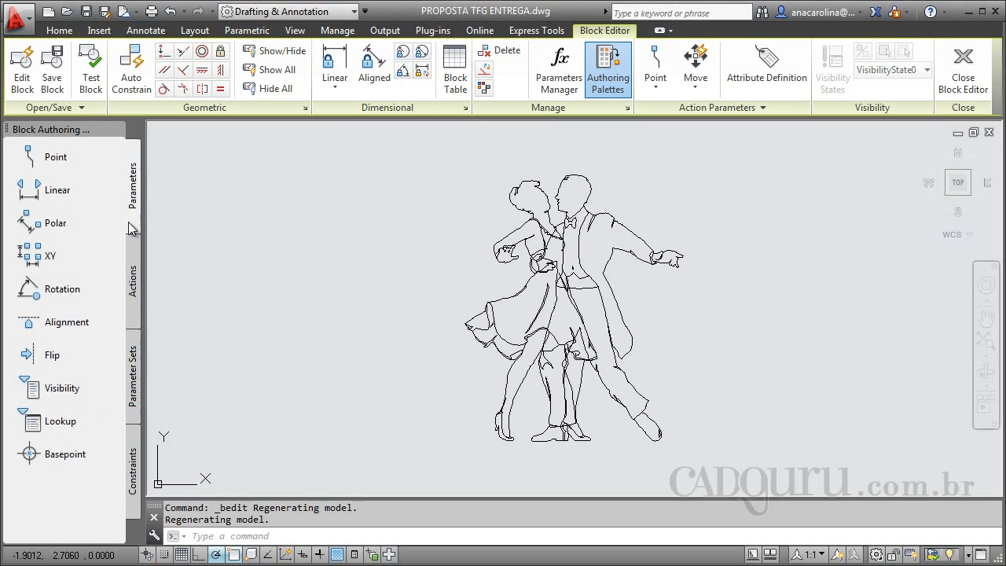
click(134, 271)
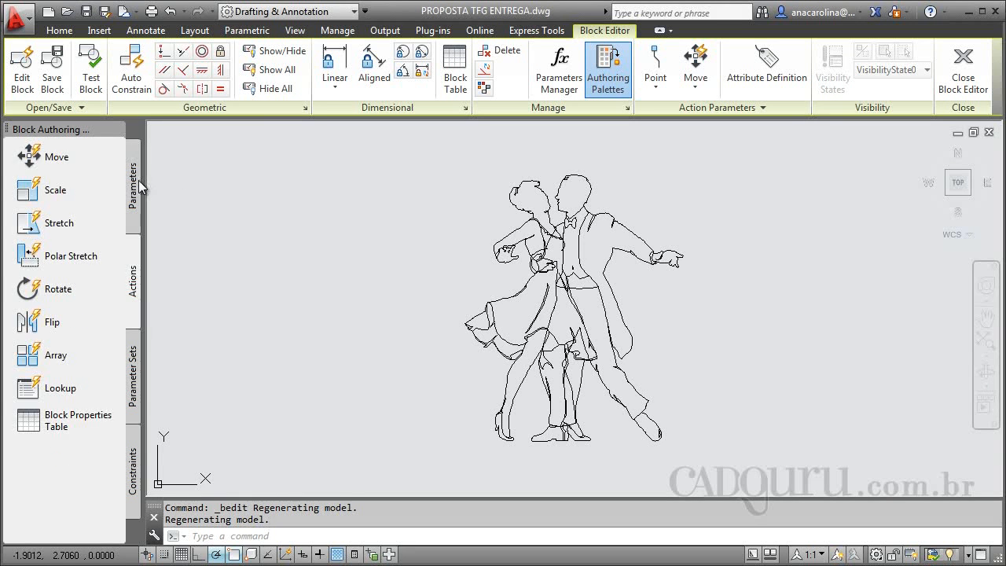
click(139, 179)
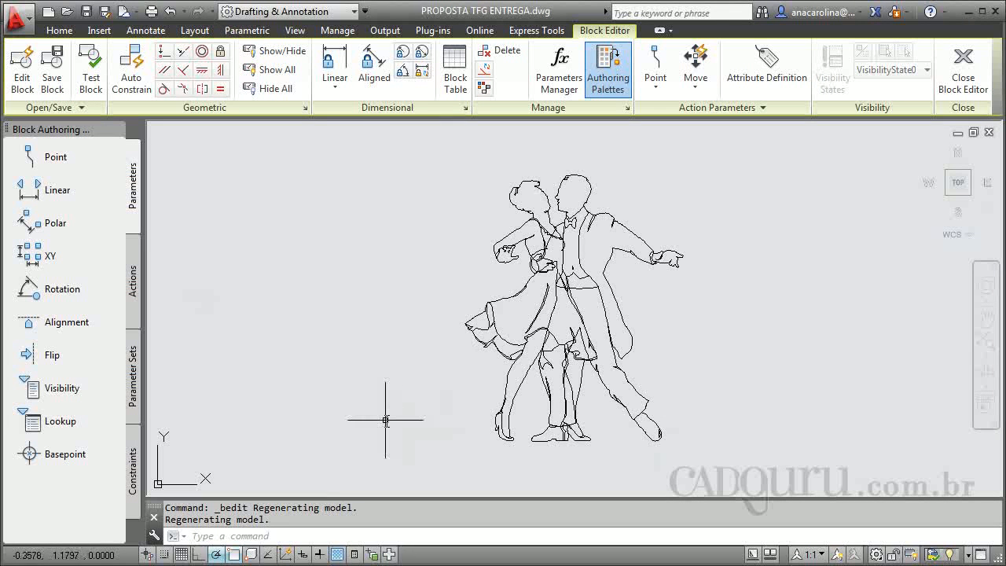
click(34, 359)
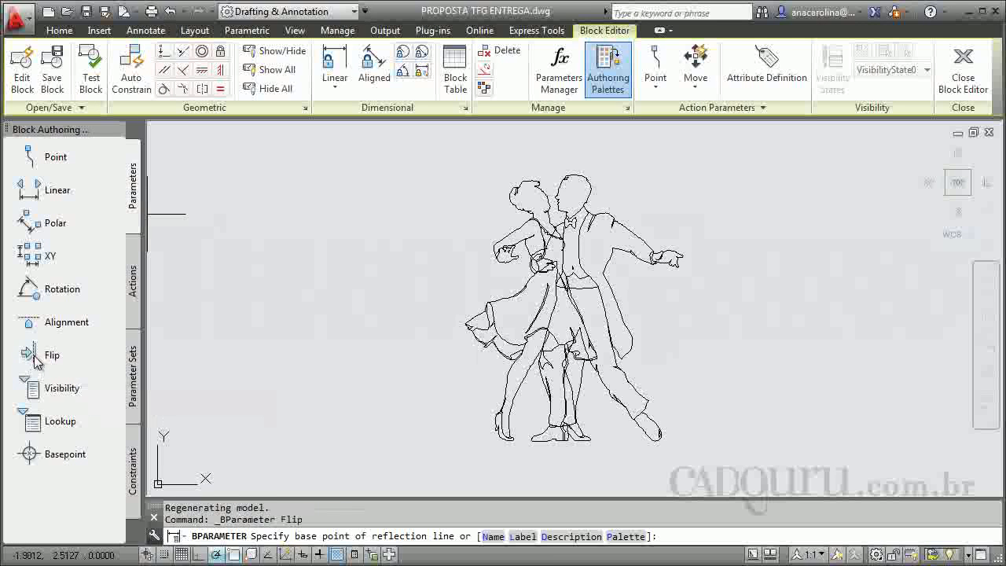
click(500, 437)
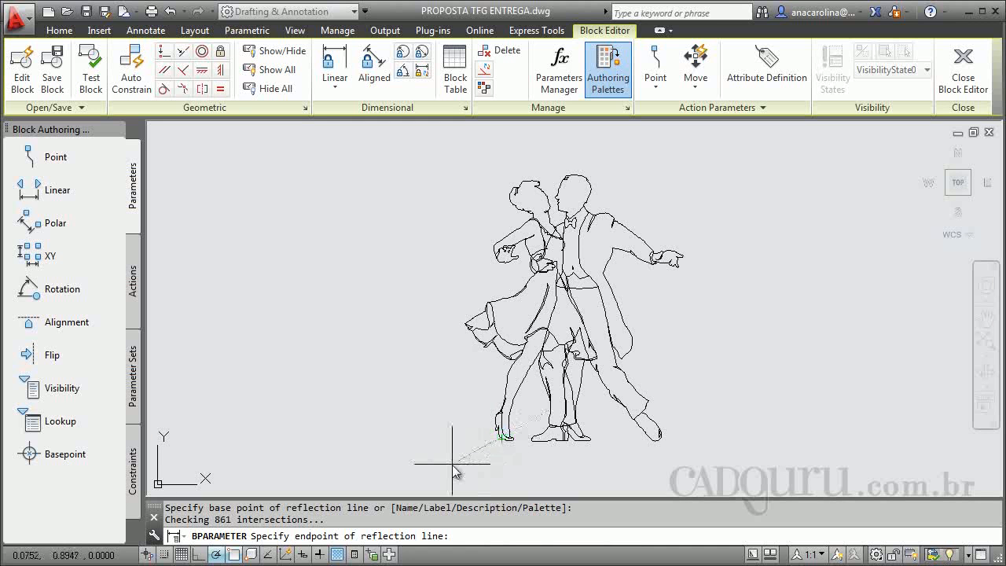
click(502, 141)
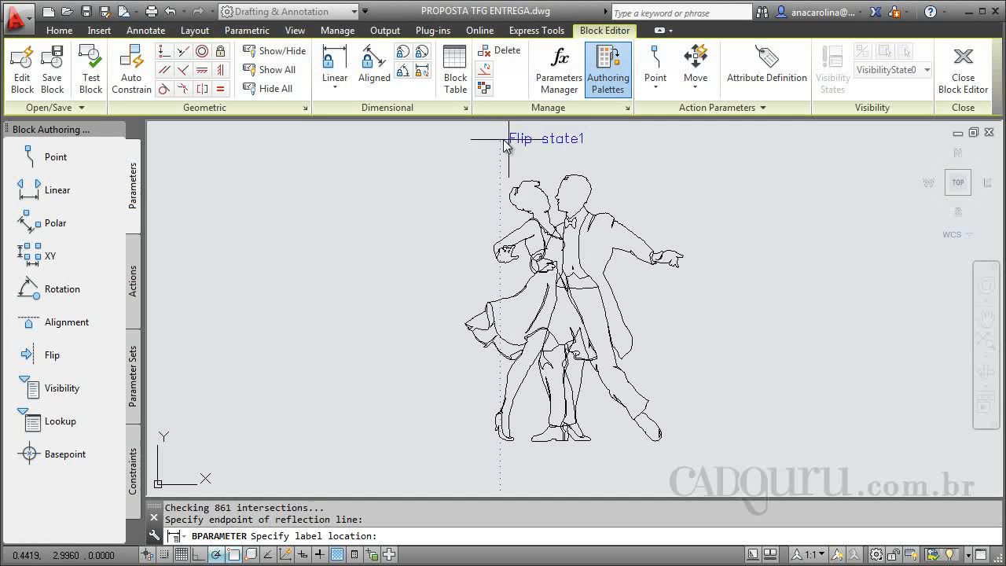
click(499, 143)
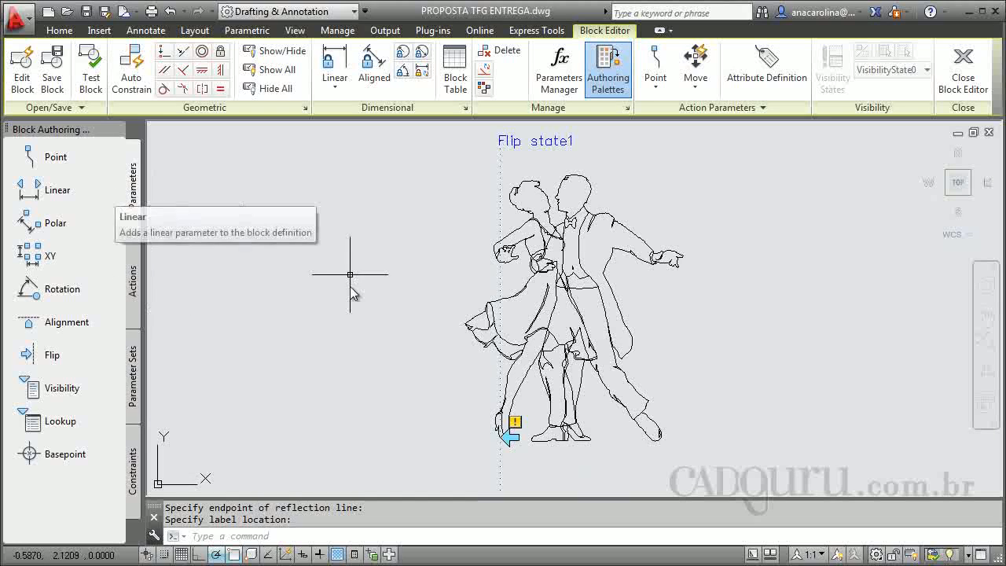
Step: Add a Flip action to the Flip state1 parameter covering the whole couple, and close the Block Editor, saving the changes to Danca
click(135, 295)
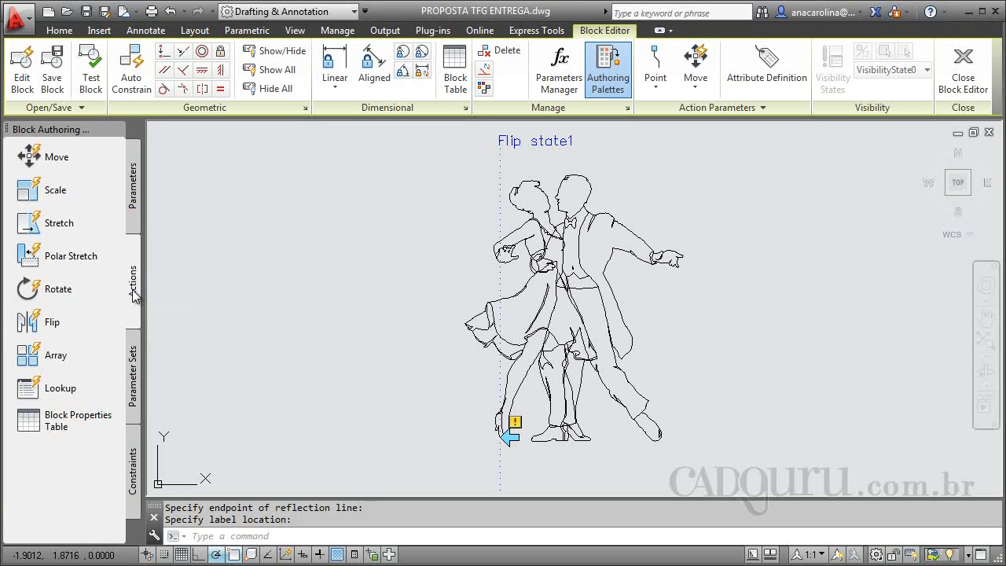
click(33, 333)
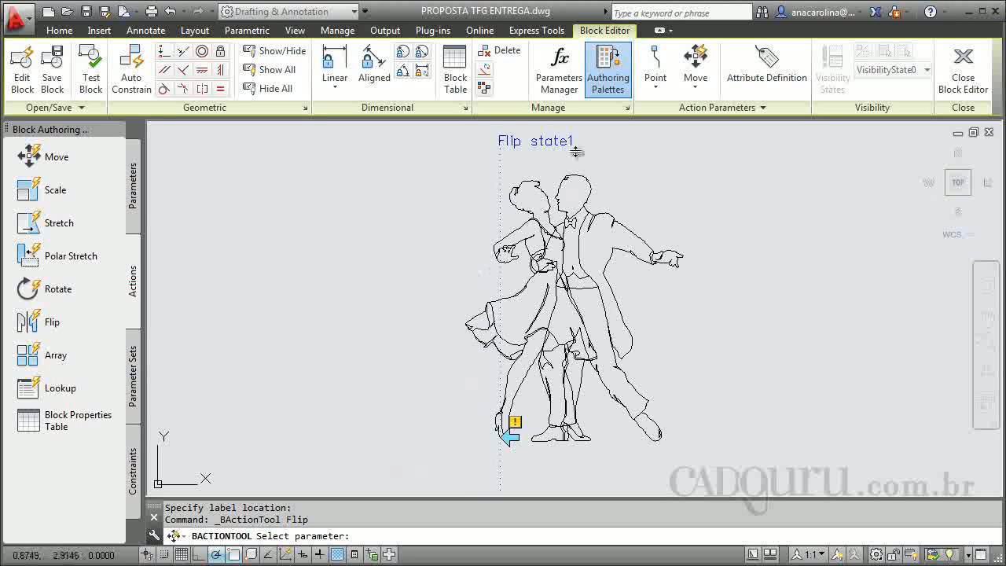
click(552, 140)
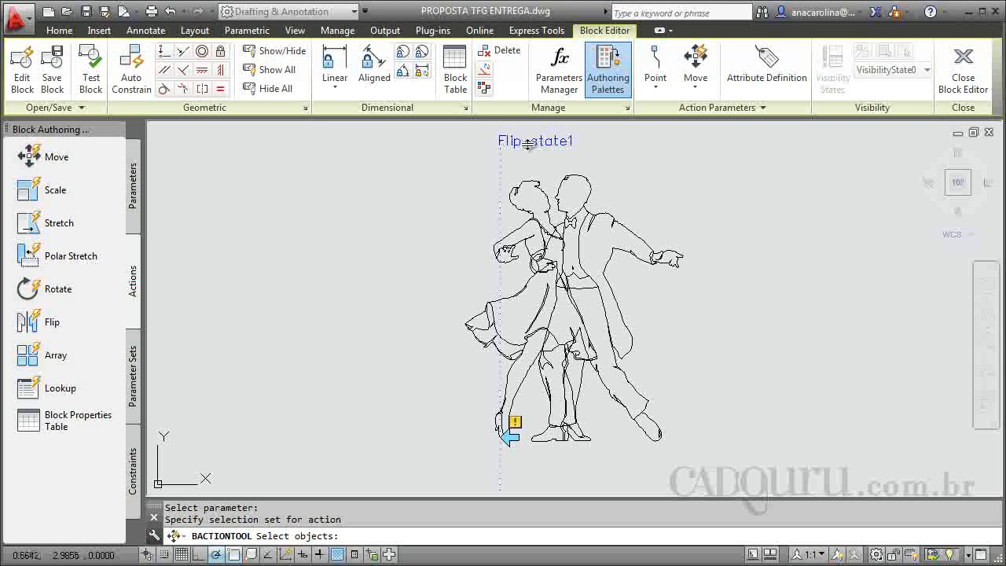
click(425, 479)
click(736, 152)
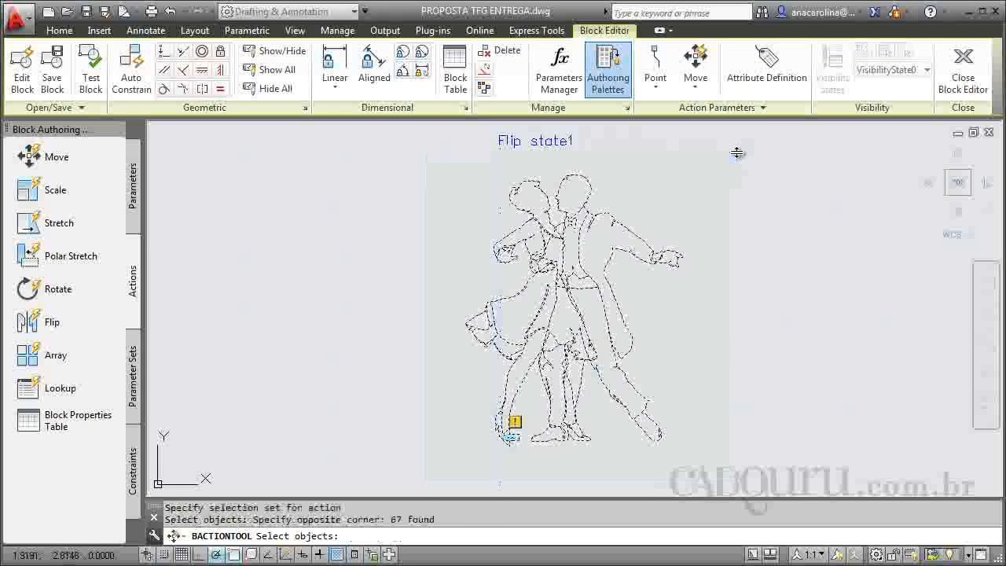
key(Return)
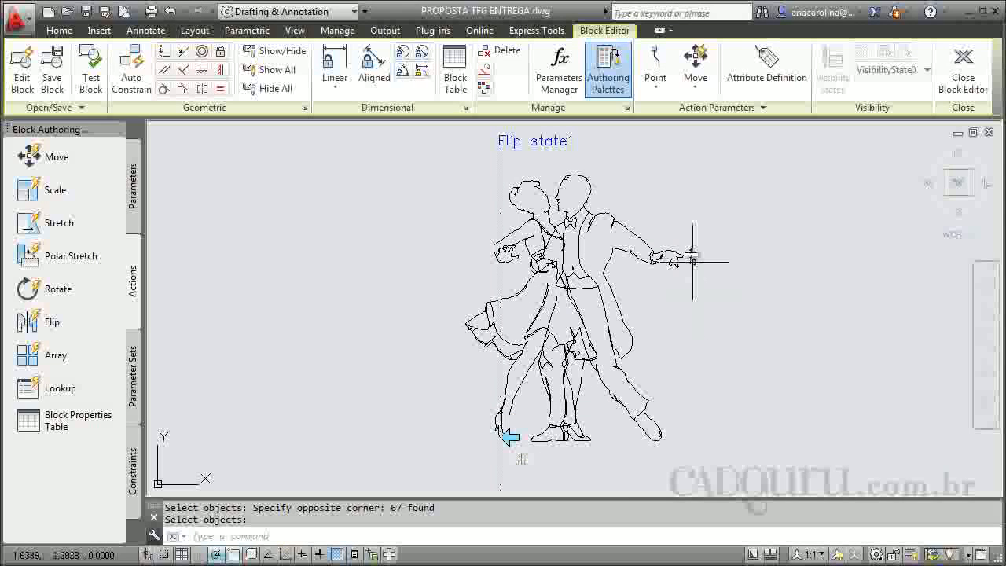
click(963, 71)
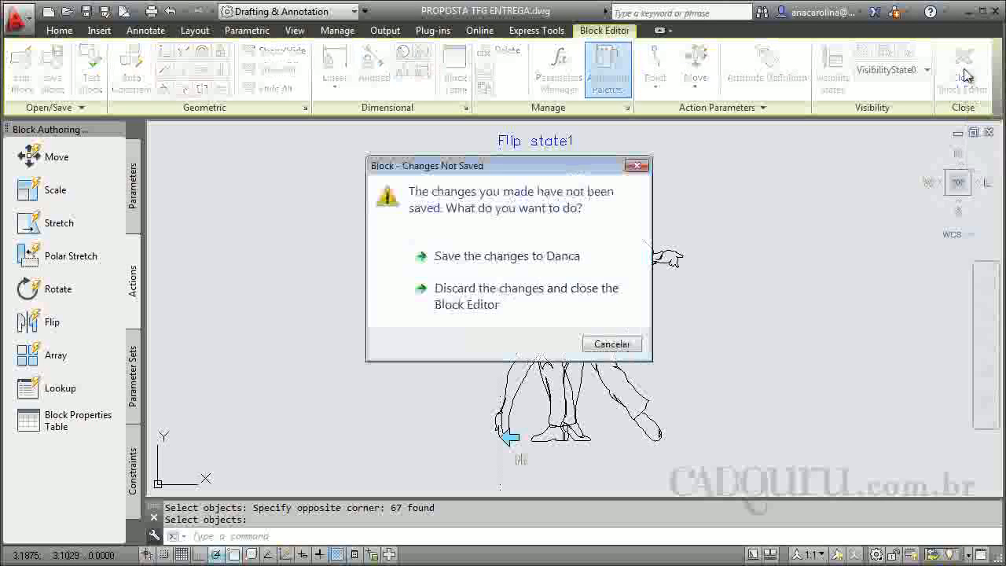
click(470, 258)
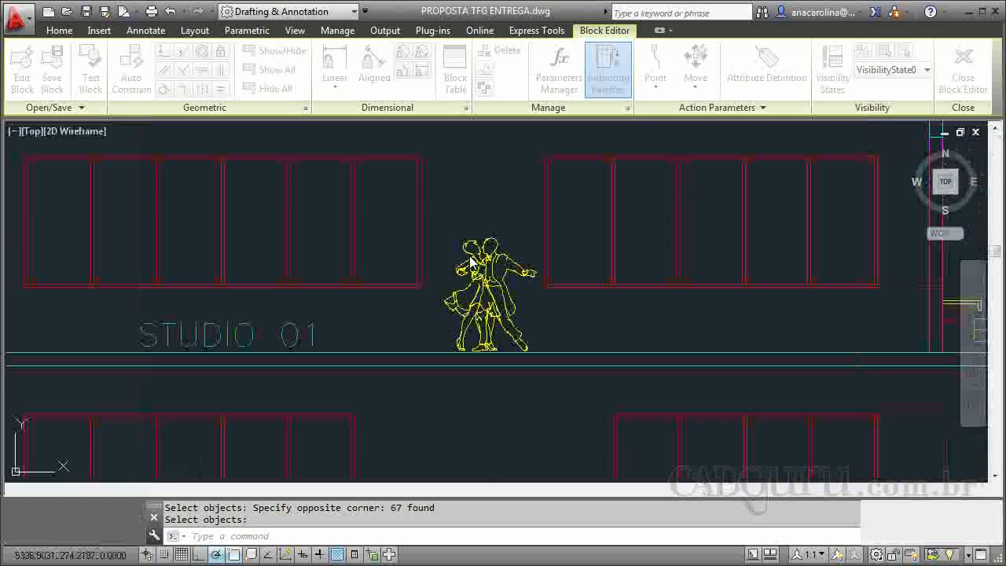
Step: Test the dancing couple's flip grip at the woman's rear foot by mirroring the block and flipping it back
click(471, 322)
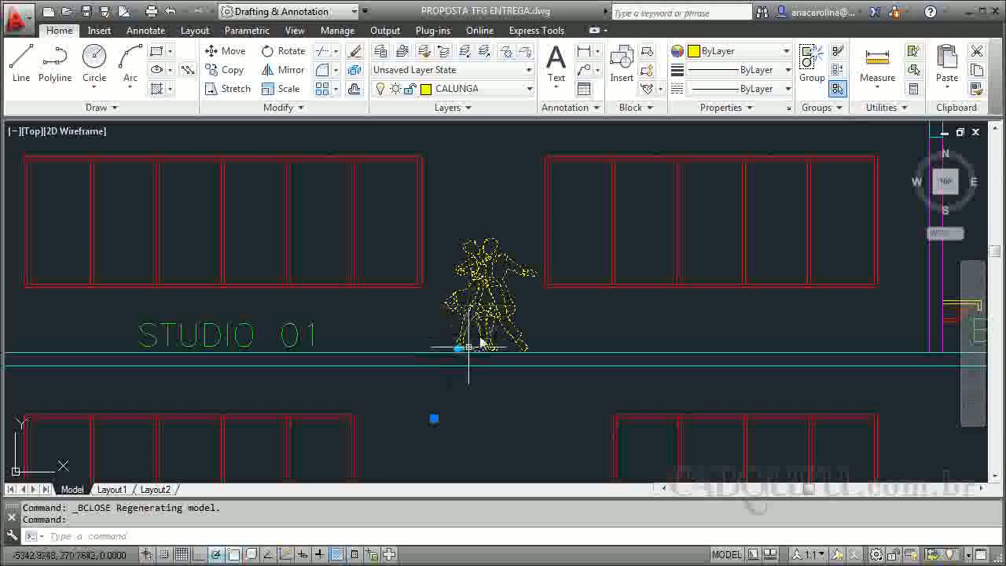
scroll(453, 351, up, 5)
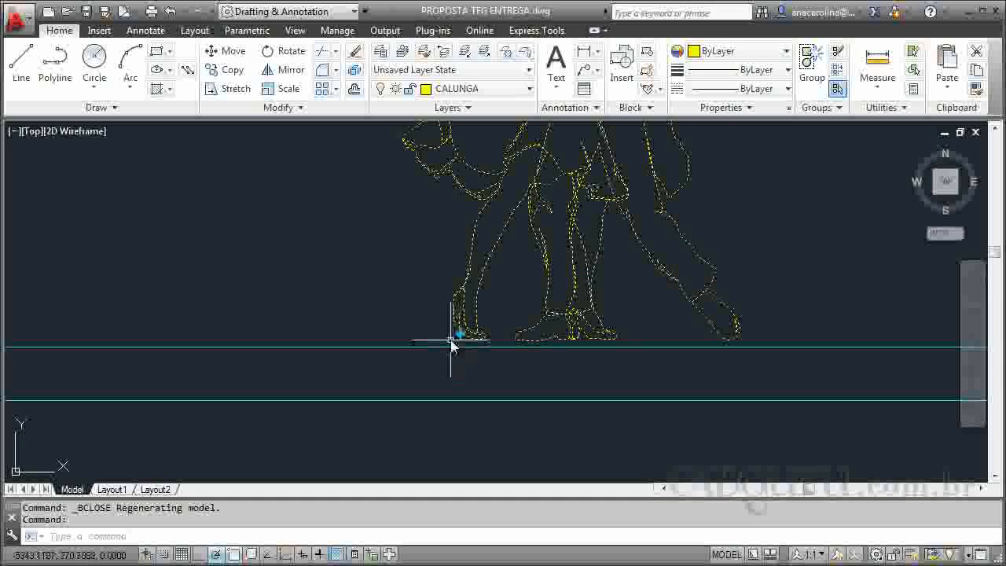
scroll(461, 346, down, 6)
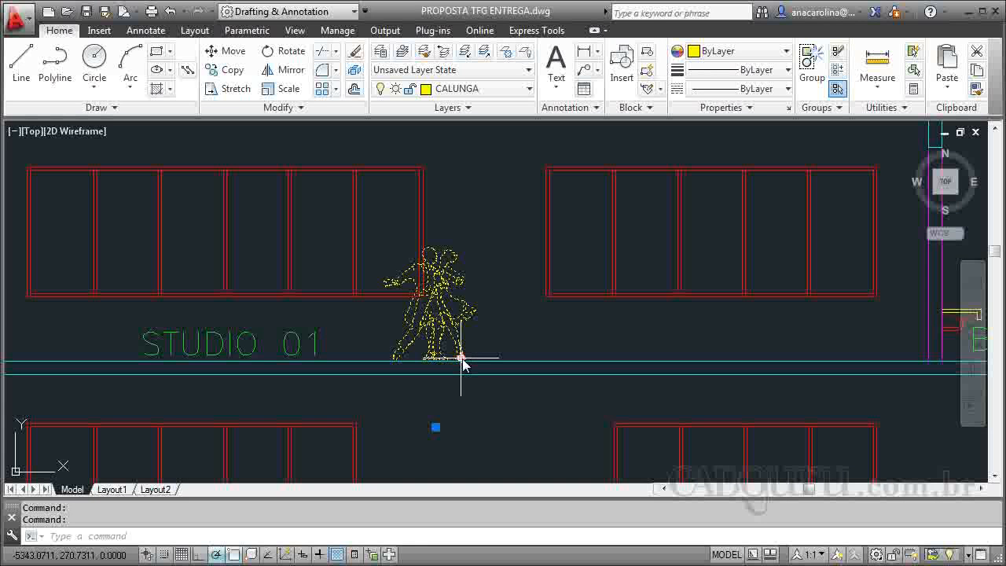
click(460, 357)
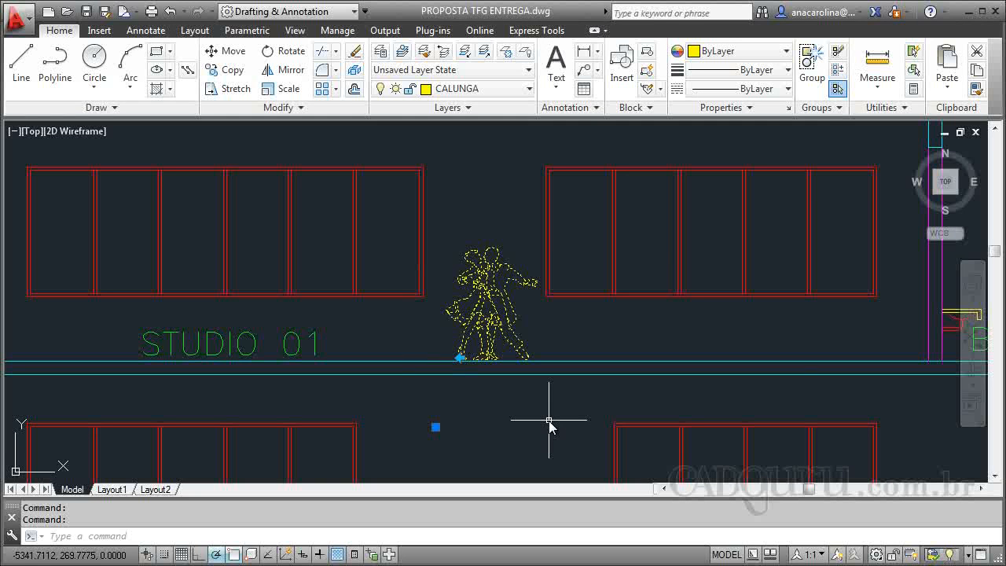
Step: Check the list of layers available for the selected couple and flip the block beside STUDIO 01 back and forth again
scroll(548, 421, down, 3)
middle_drag(545, 417, 302, 449)
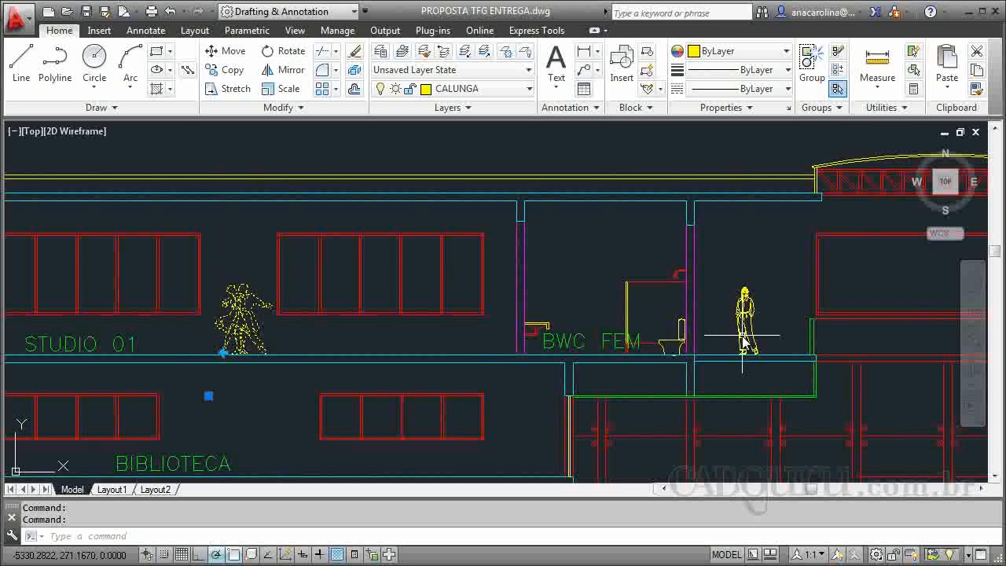
click(509, 90)
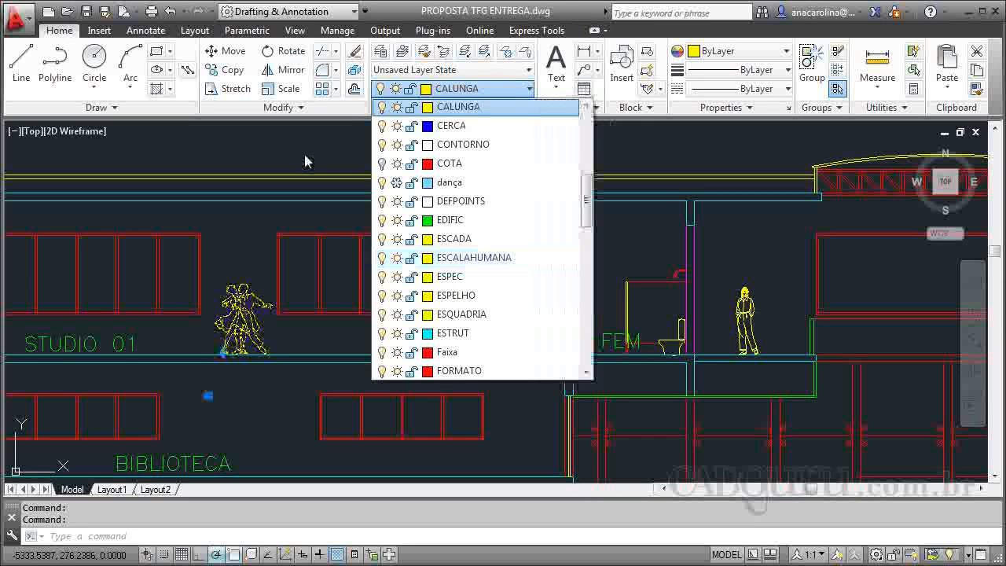
click(220, 366)
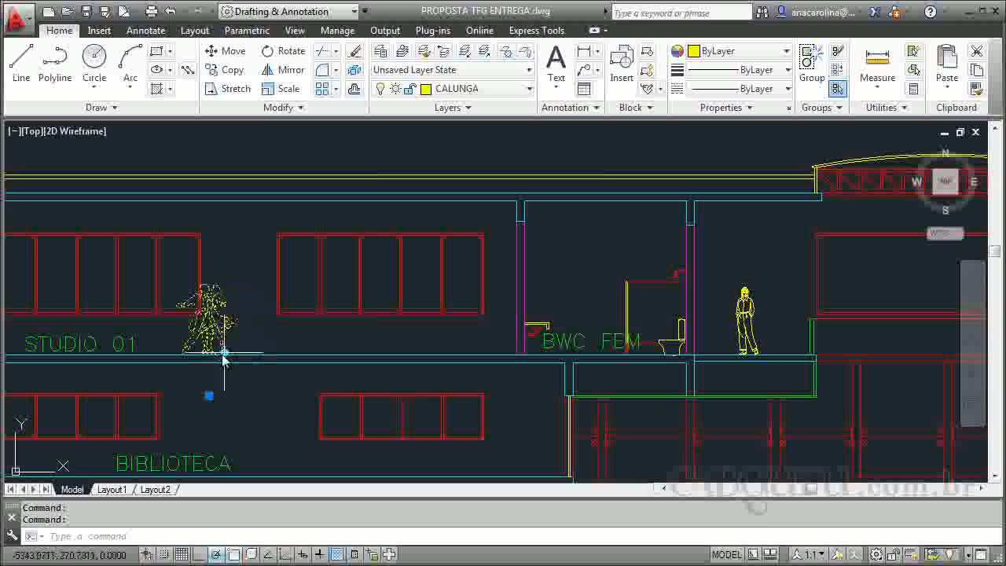
click(224, 354)
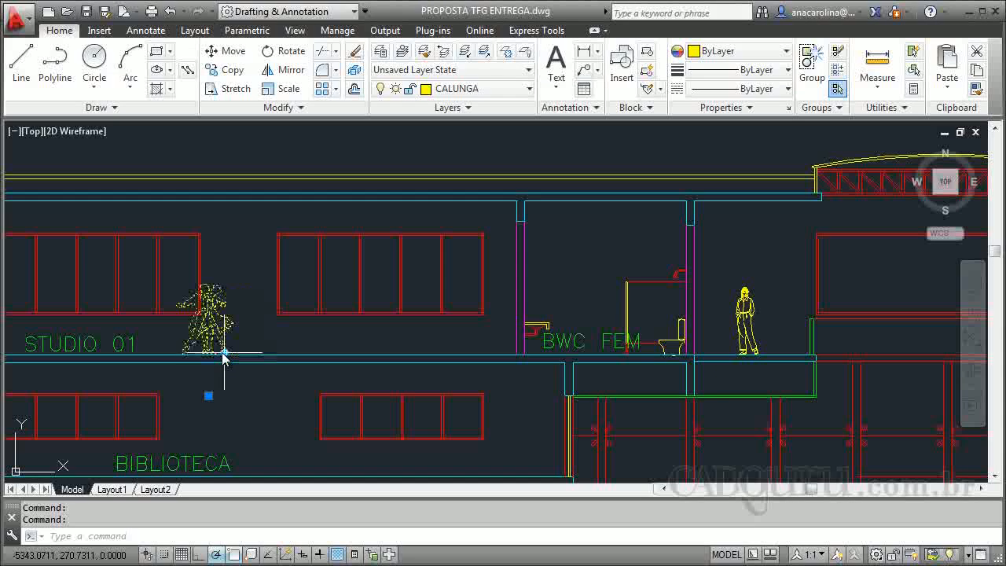
click(224, 354)
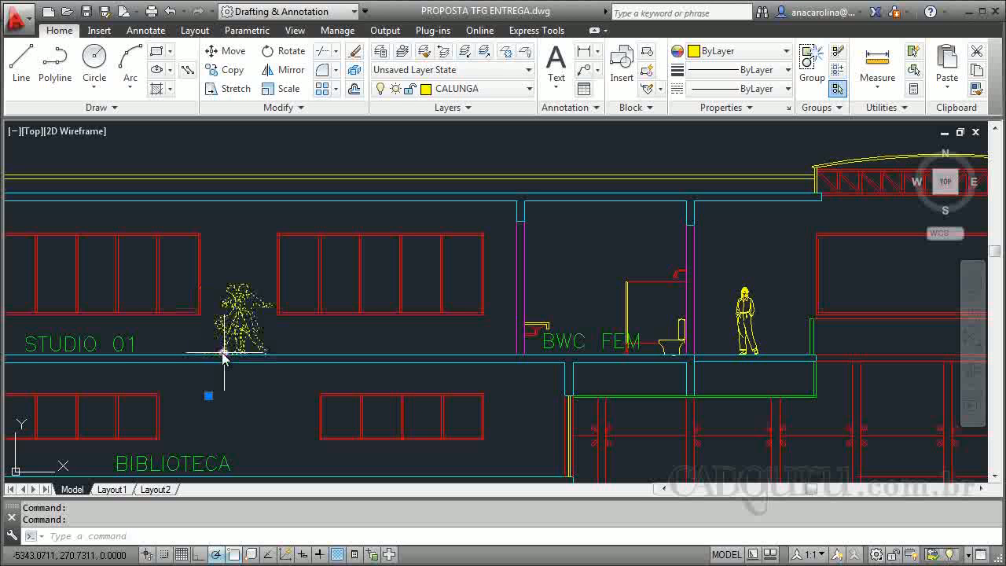